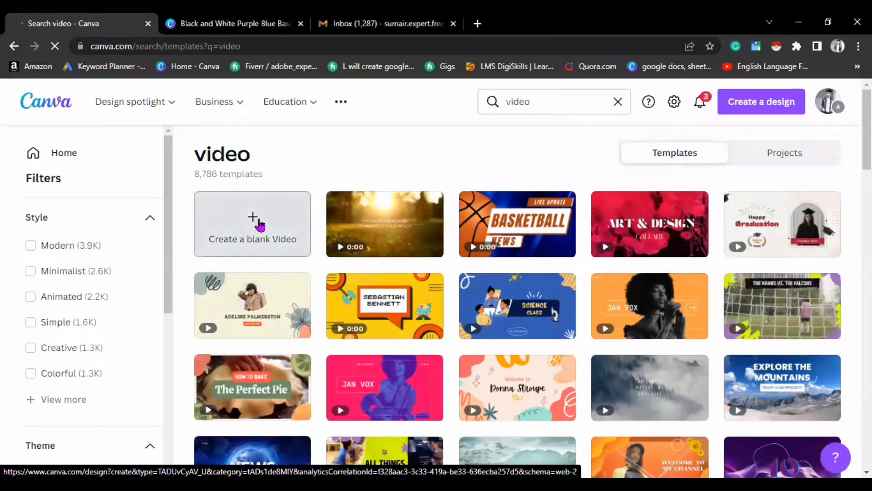
Create a blank video design from the video template search results
left_click(260, 224)
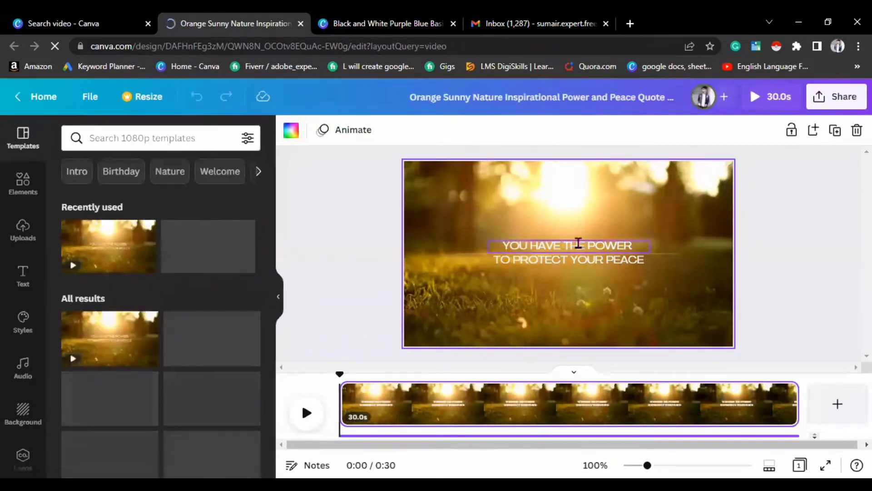
Replace the upper quote line, YOU HAVE THE POWER, with the freelancer's first name followed by FIVERR WALA
double_click(579, 245)
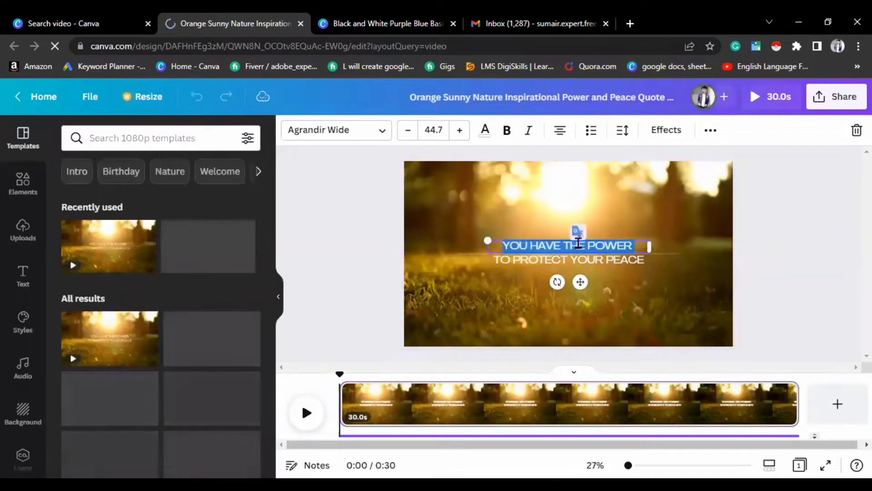
type("SHAHIDF")
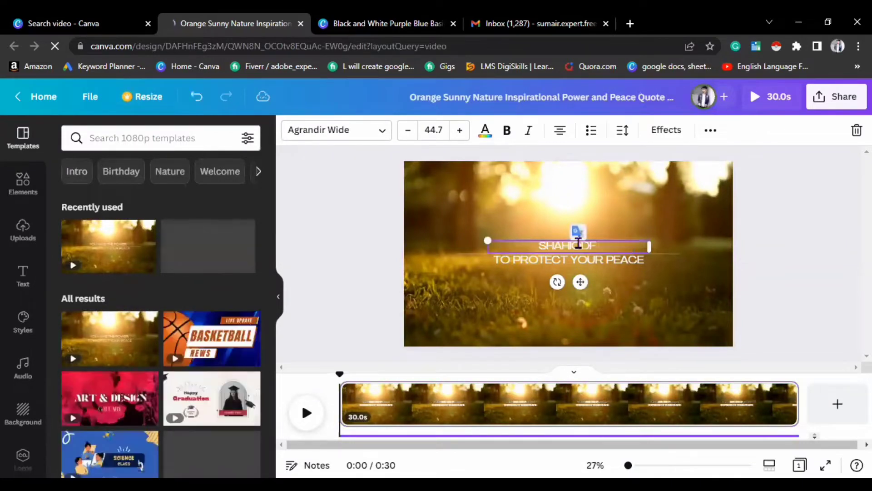
key("BackSpace")
key("BackSpace")
key("BackSpace")
key("BackSpace")
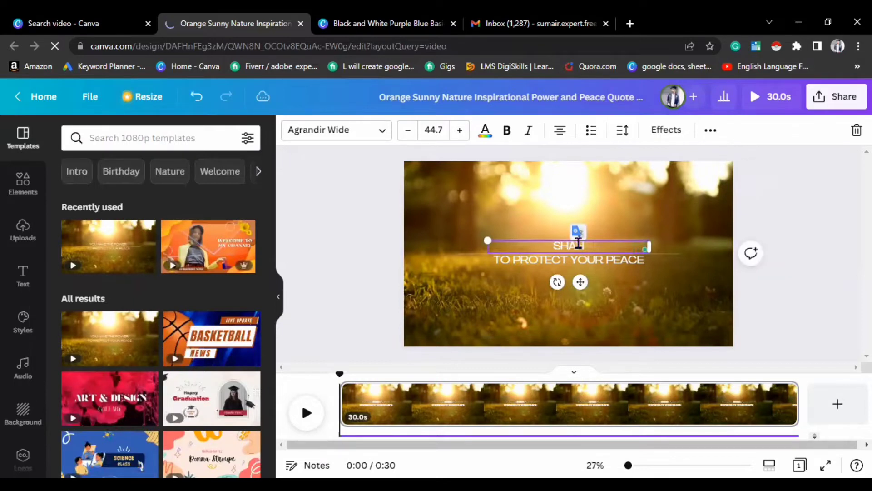
type("HIDFUI")
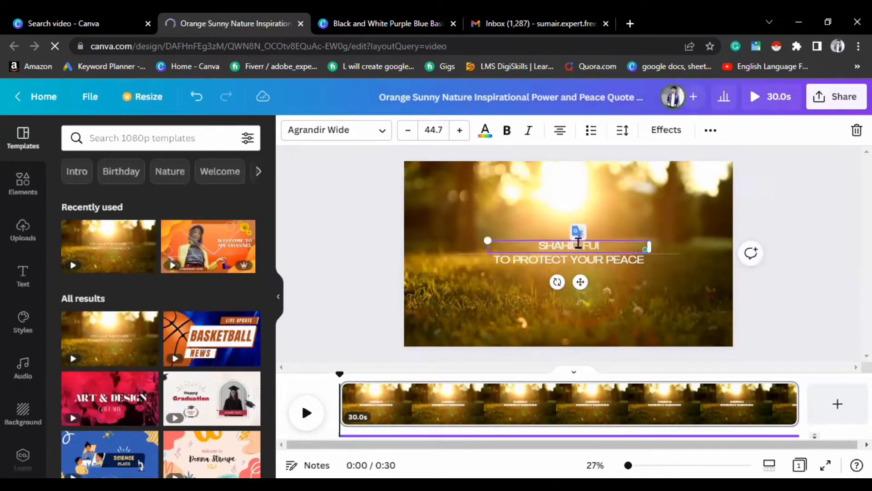
key("BackSpace")
key("BackSpace")
type("IVERR WALAL")
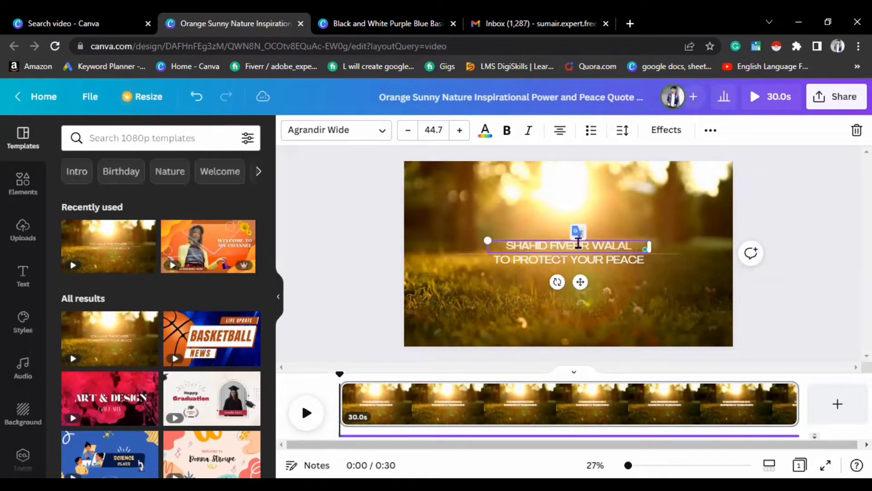
key("BackSpace")
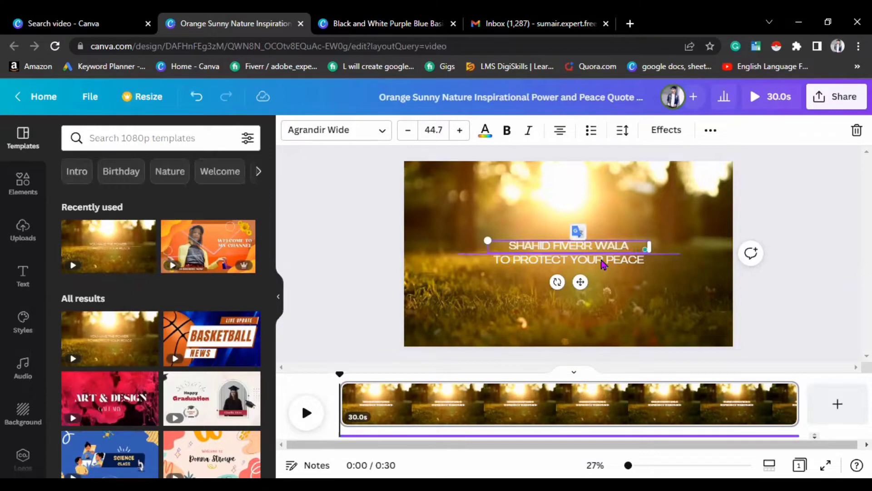
Replace the lower quote line, TO PROTECT YOUR PEACE, with FREELANCER
left_click(603, 264)
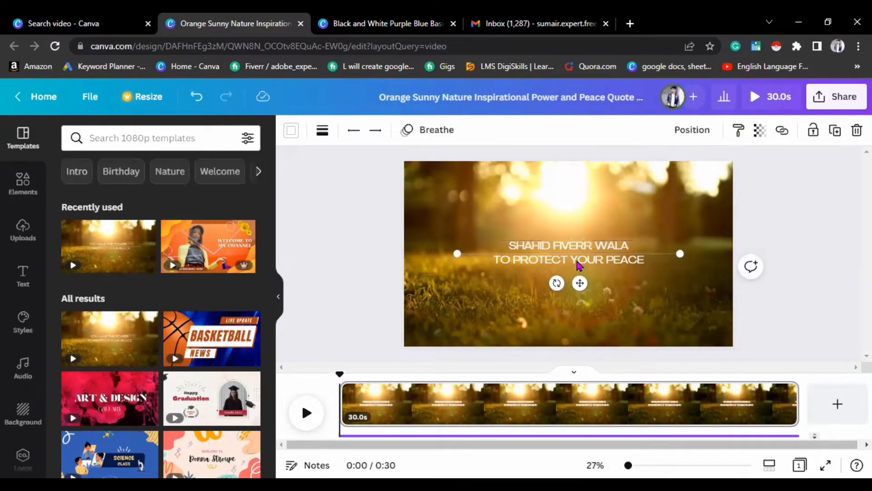
left_click(608, 271)
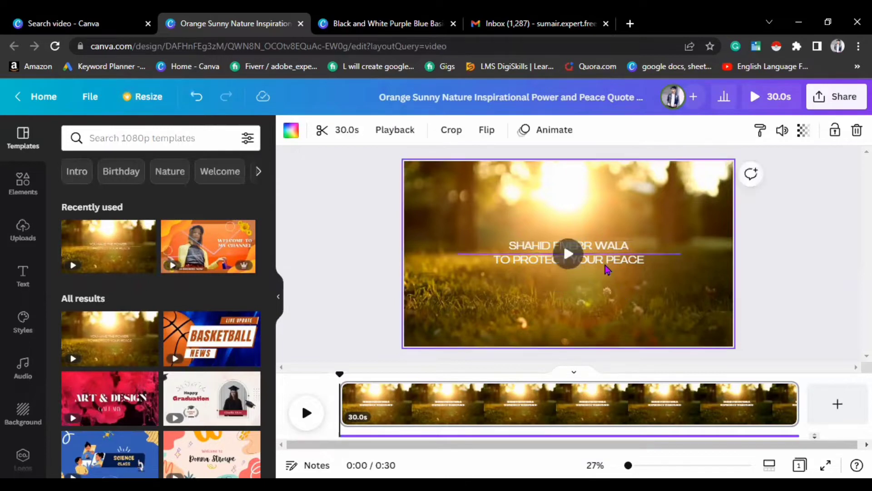
left_click(607, 264)
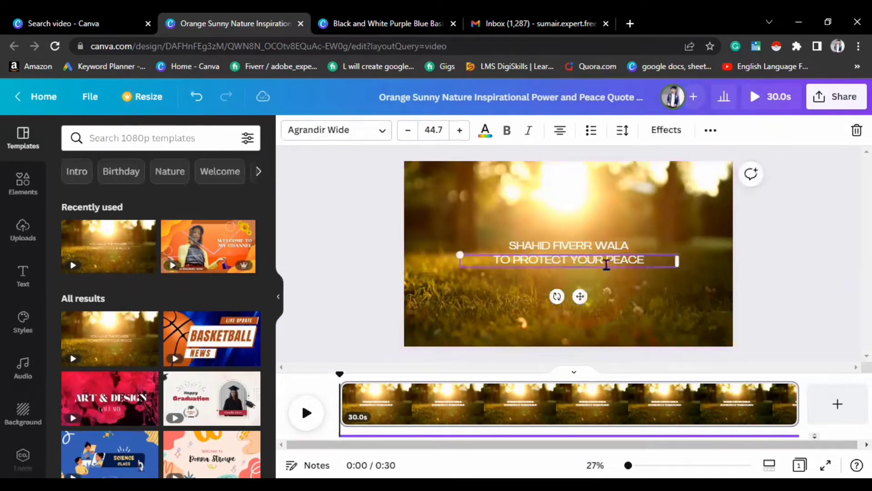
left_click(607, 265)
type("F")
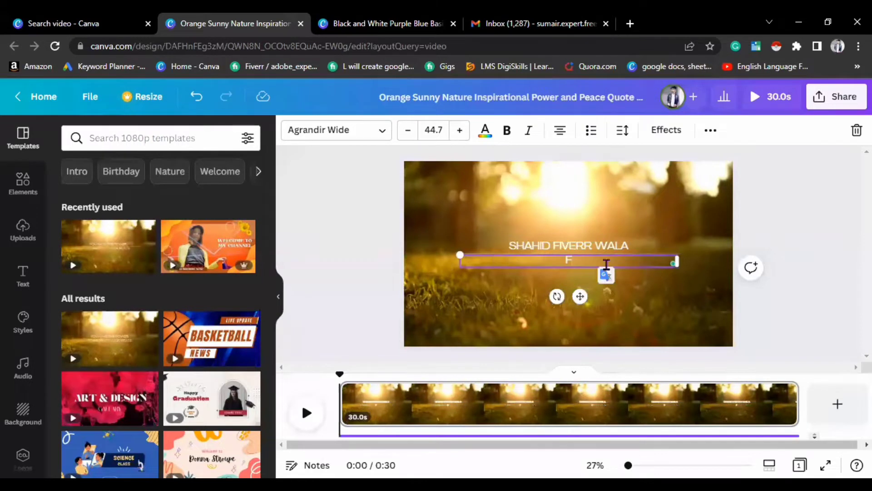
type("REELANCER")
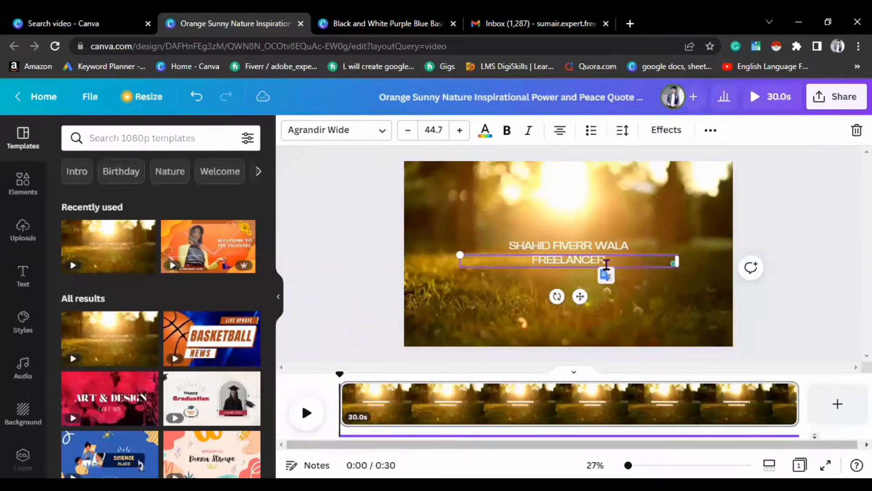
left_click(641, 283)
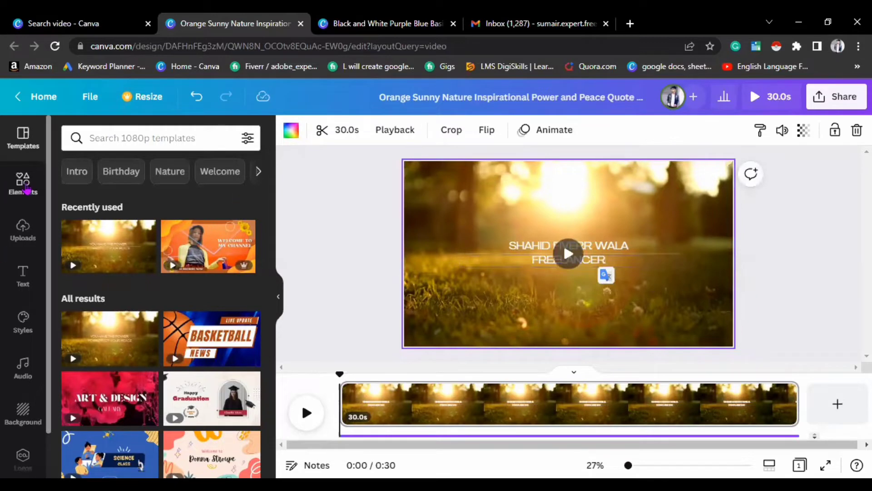
Search the elements for laptop and add the dark laptop graphic with a blue screen to the page
left_click(22, 183)
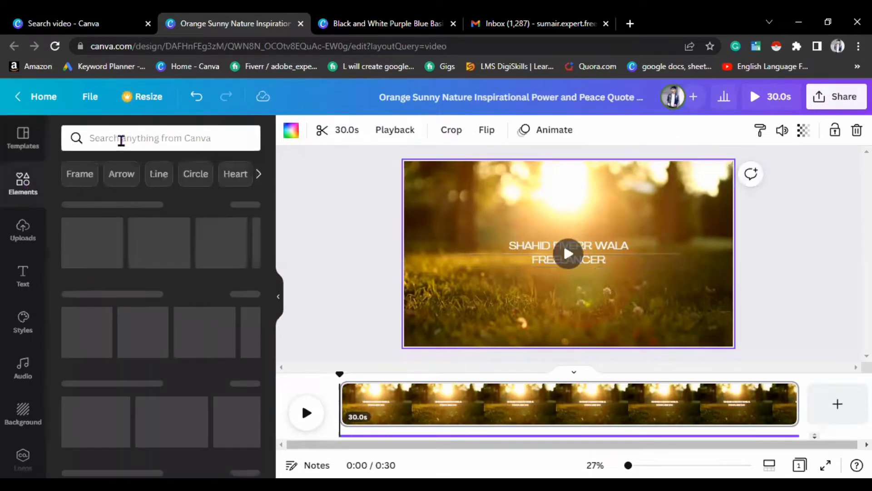
left_click(122, 139)
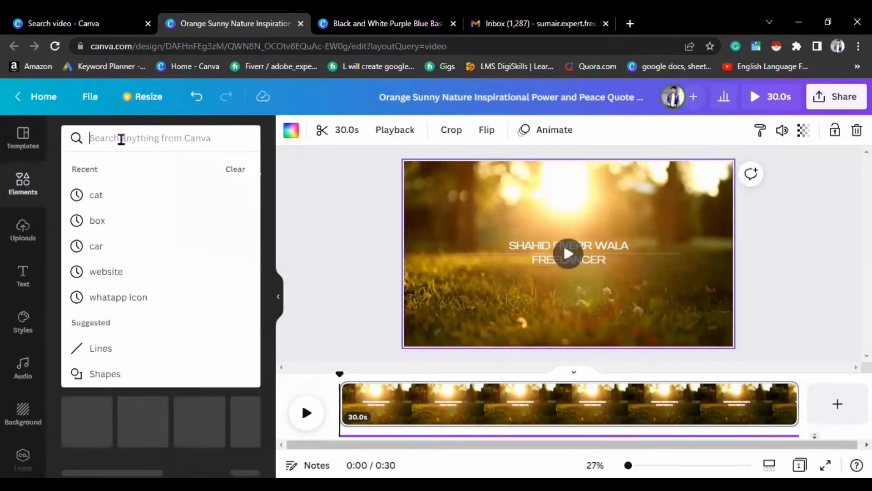
type("laptop")
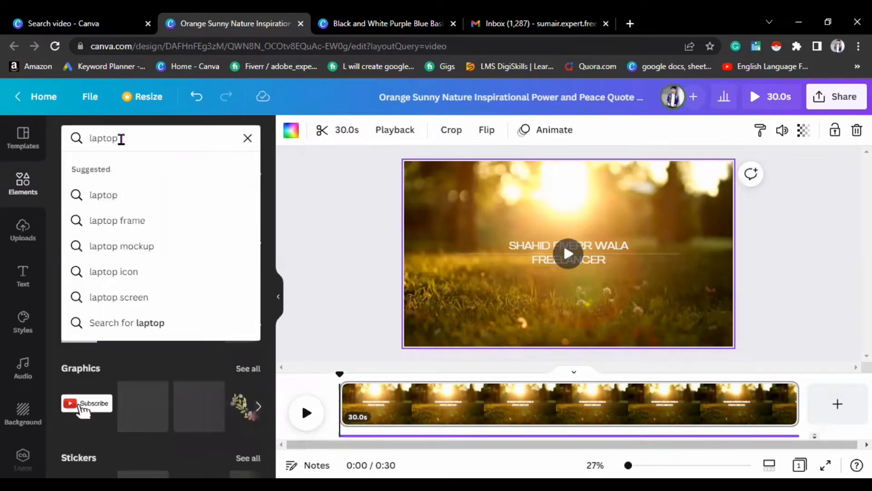
key("Return")
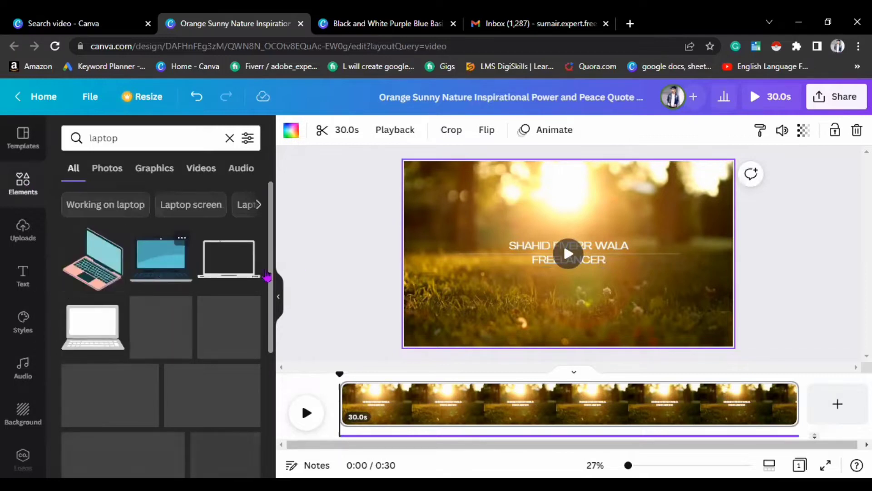
left_click(164, 256)
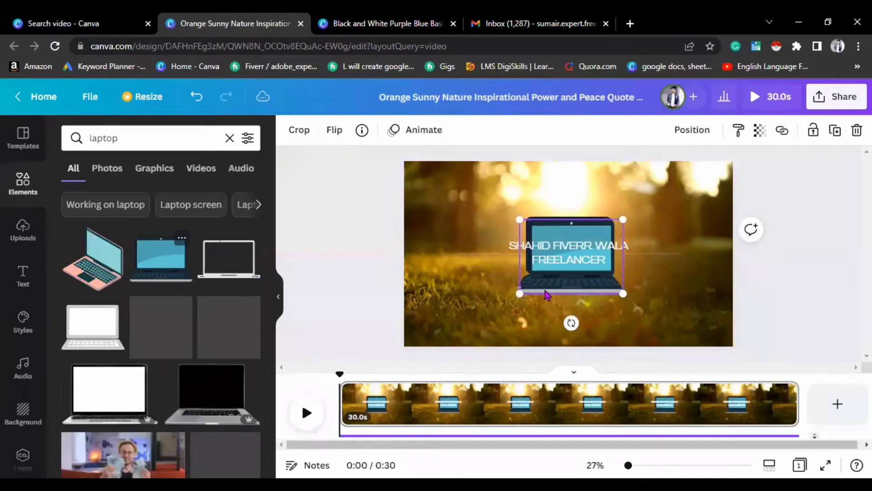
Enlarge the laptop graphic and centre it horizontally on the page so its screen frames both text lines
left_click_drag(551, 285, 517, 291)
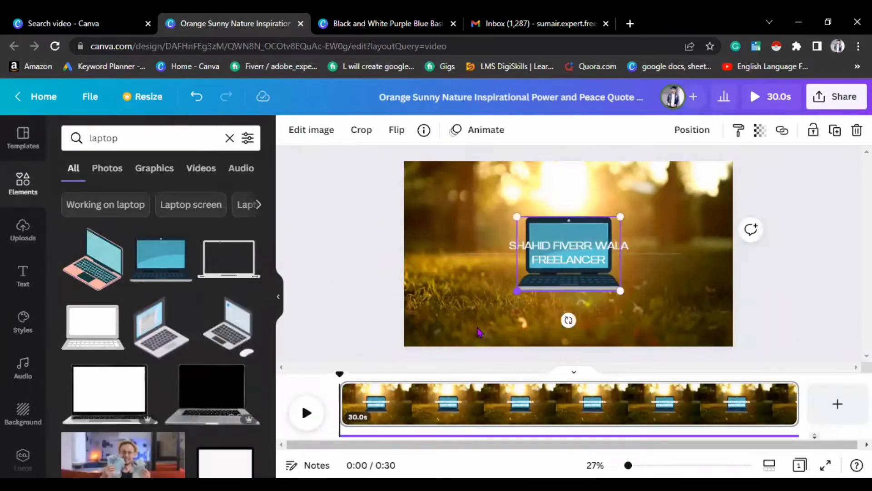
left_click_drag(449, 343, 447, 341)
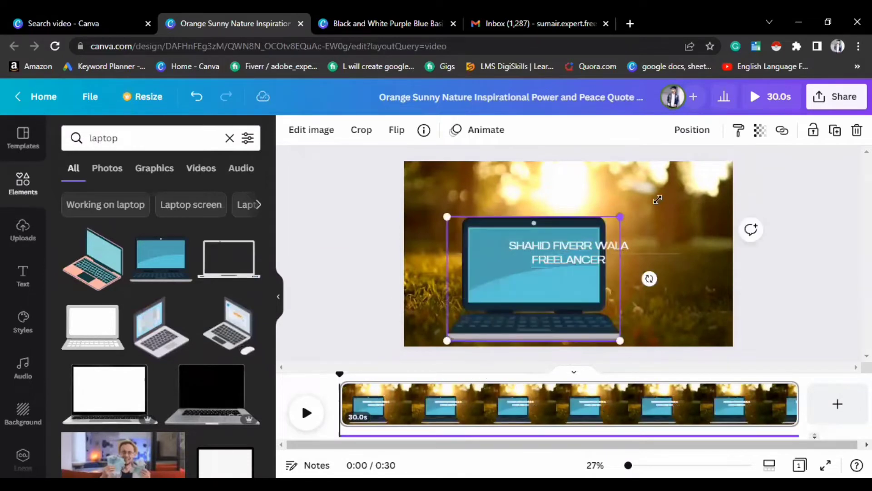
left_click_drag(684, 187, 665, 205)
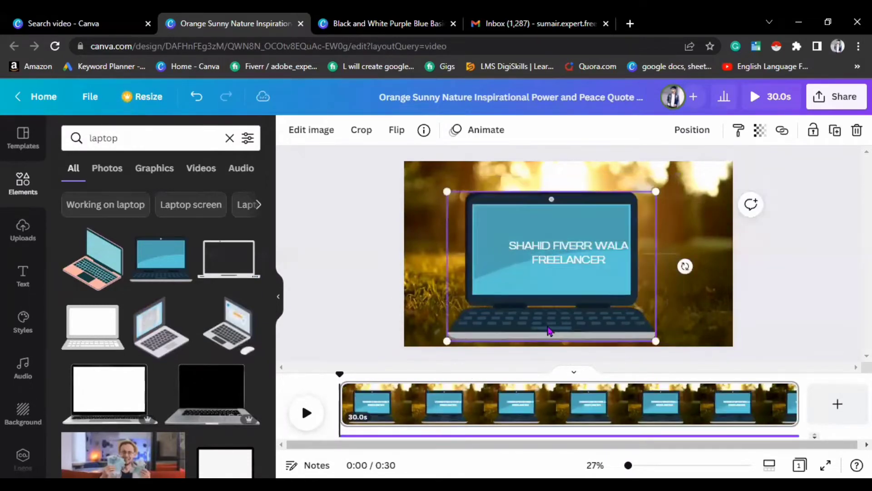
mouse_move(572, 297)
left_mouse_down()
mouse_move(586, 284)
mouse_move(576, 297)
left_mouse_up()
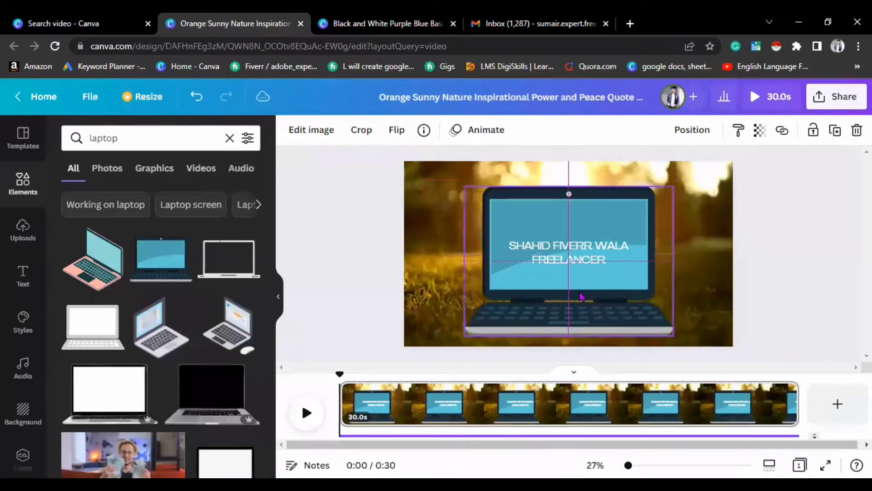
Make the upper text line on the laptop screen bold and colour it violet from the default colours
left_click(577, 249)
left_click(507, 130)
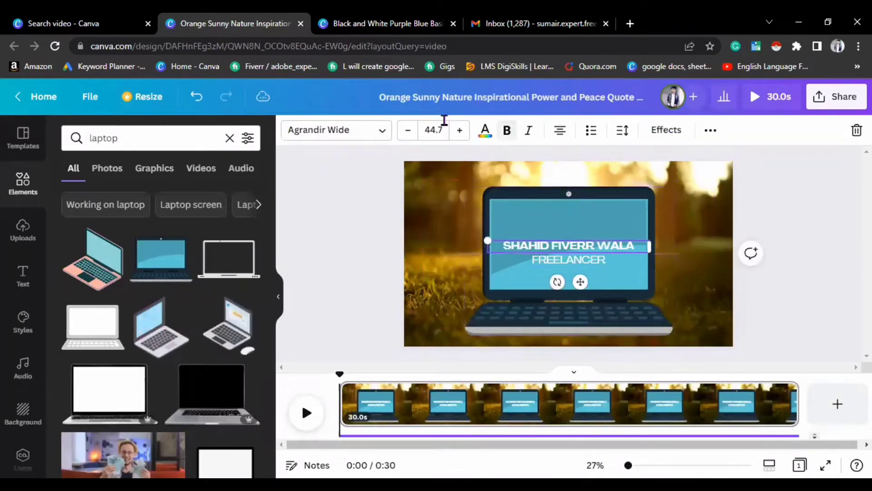
left_click(483, 134)
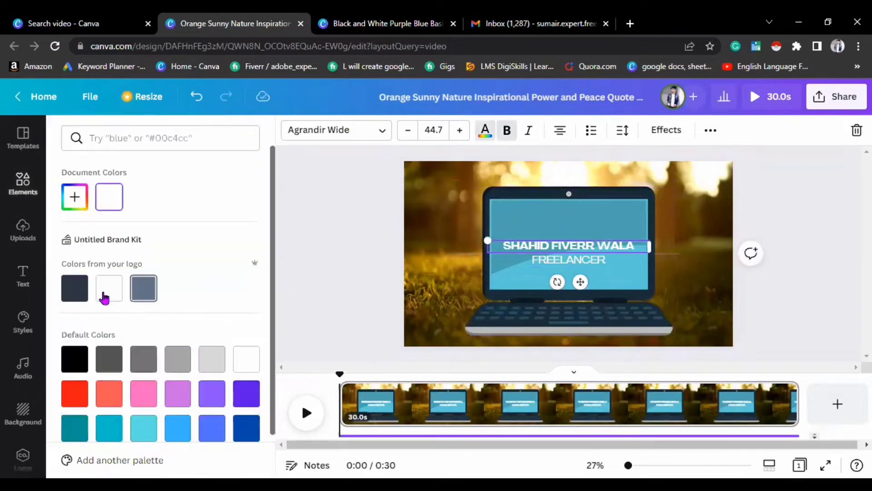
left_click(73, 296)
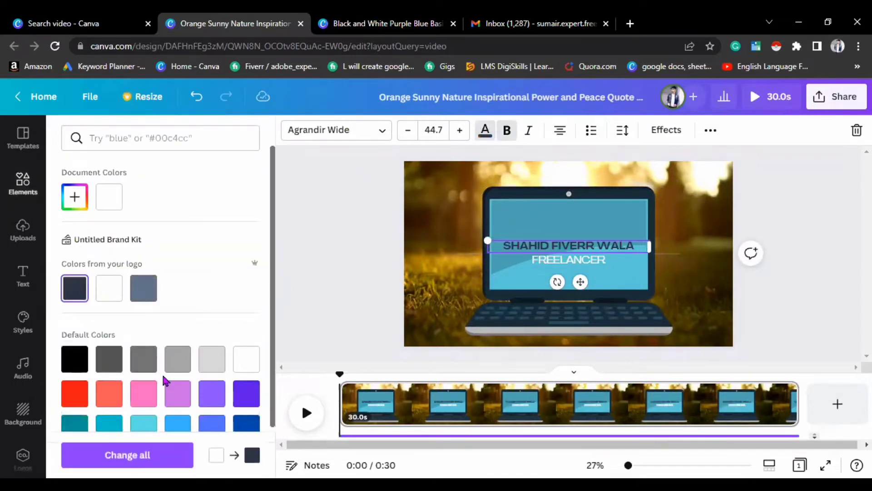
left_click(75, 394)
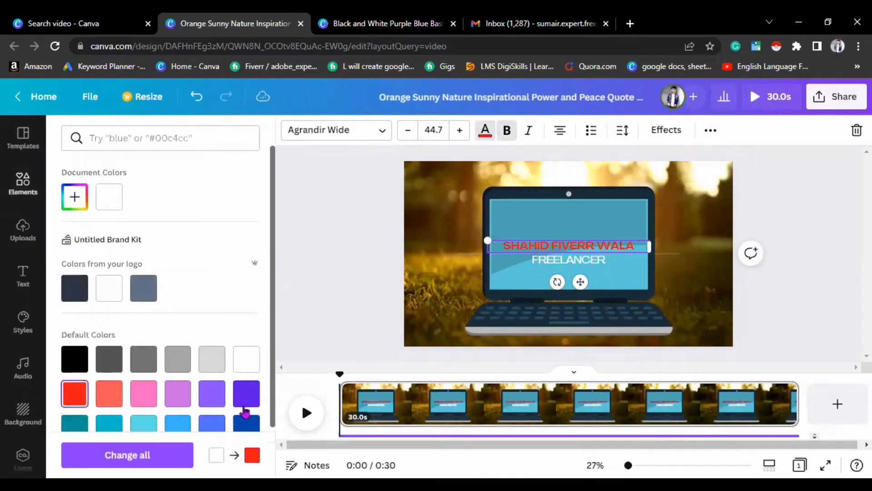
left_click(253, 402)
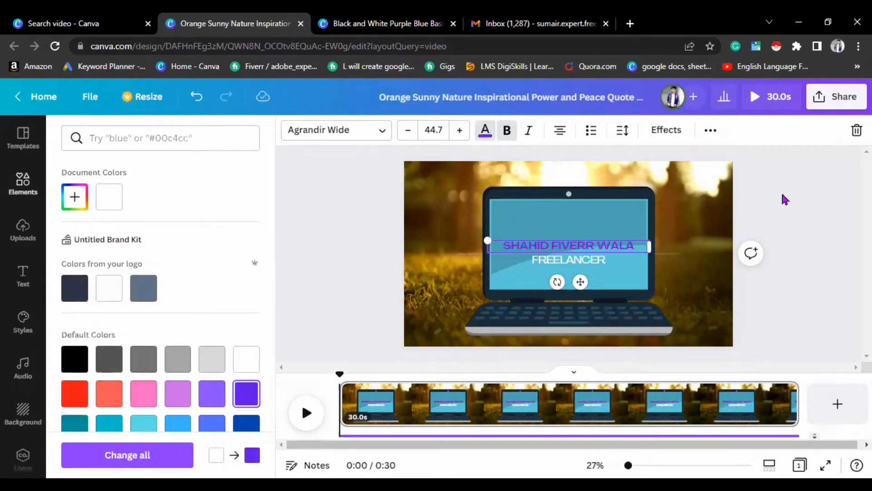
left_click(858, 223)
left_click(292, 243)
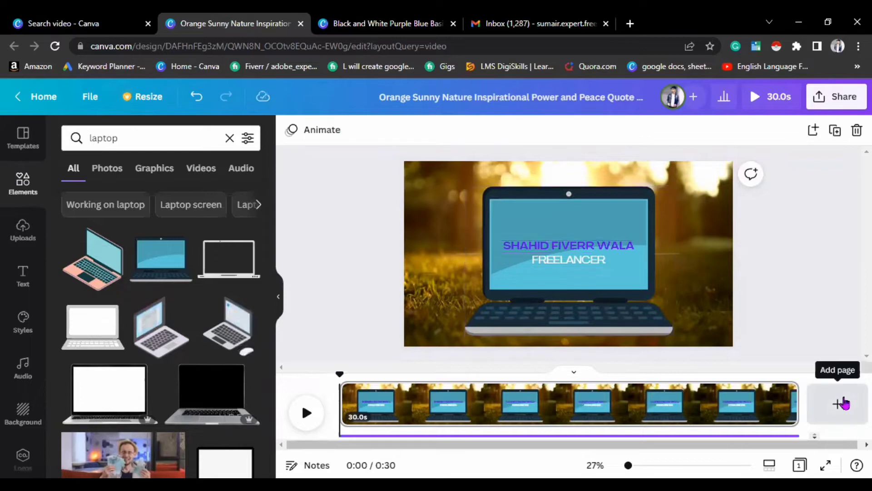
Add a second page and fill it completely with the 8-second stock video of a woman sitting at a laptop
key("ctrl+Return")
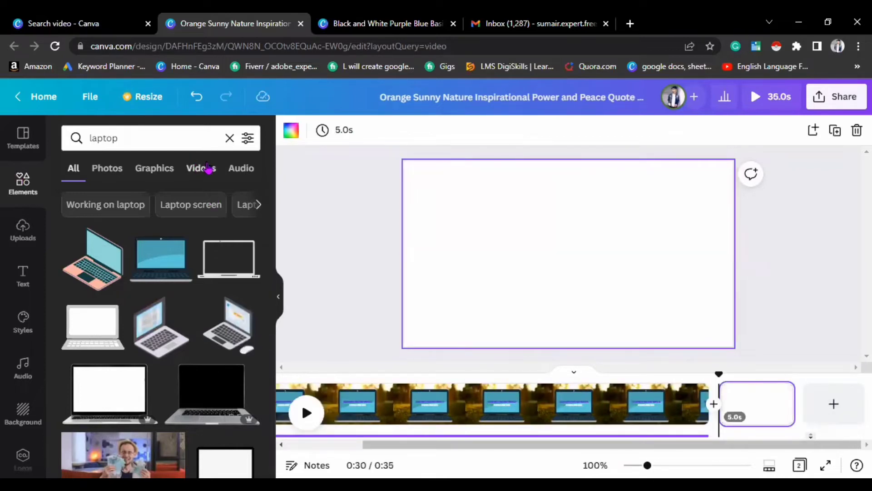
left_click(207, 168)
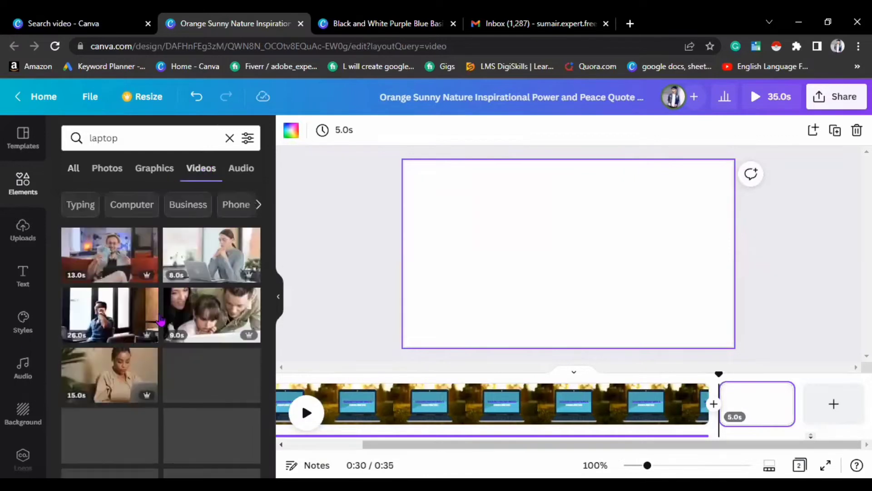
left_click(189, 252)
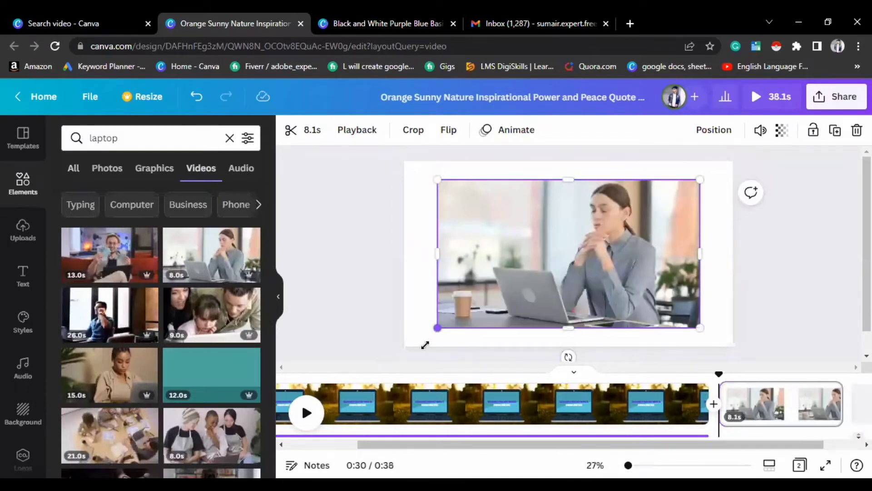
left_click_drag(437, 328, 404, 346)
left_click_drag(699, 179, 738, 177)
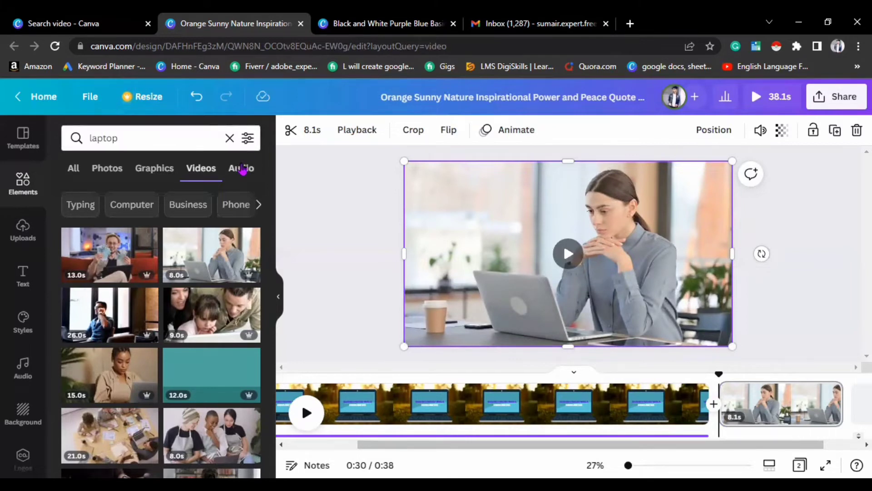
Add two short sound clips from the laptop audio results to the timeline and reposition them below the music track
left_click(241, 168)
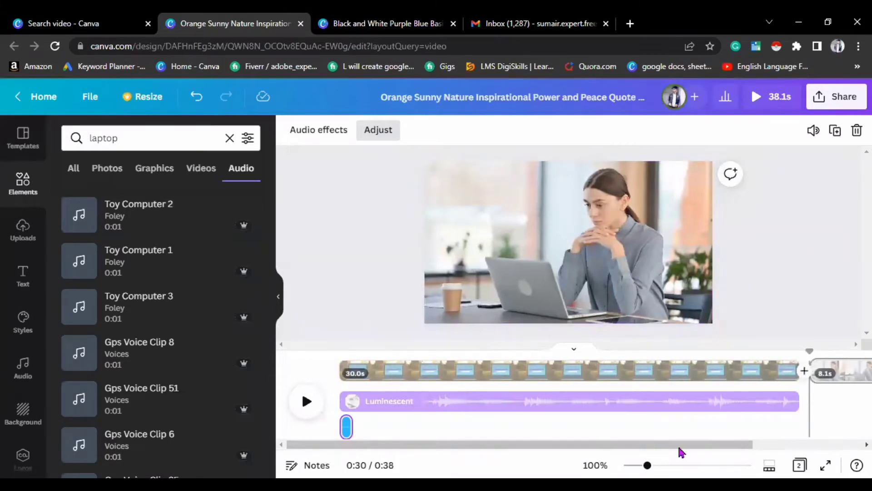
left_click_drag(737, 449, 810, 452)
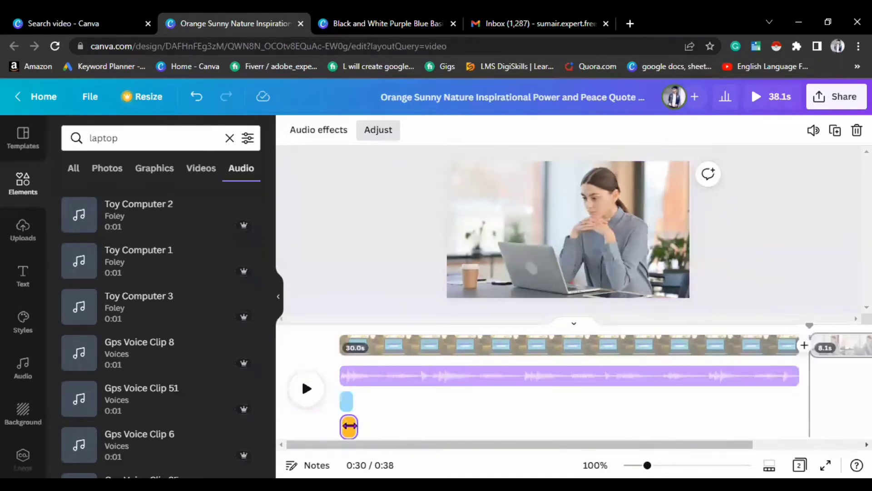
mouse_move(353, 425)
left_mouse_down()
mouse_move(578, 423)
mouse_move(115, 433)
mouse_move(351, 428)
left_mouse_up()
left_click_drag(344, 396, 403, 400)
left_click_drag(603, 450, 715, 450)
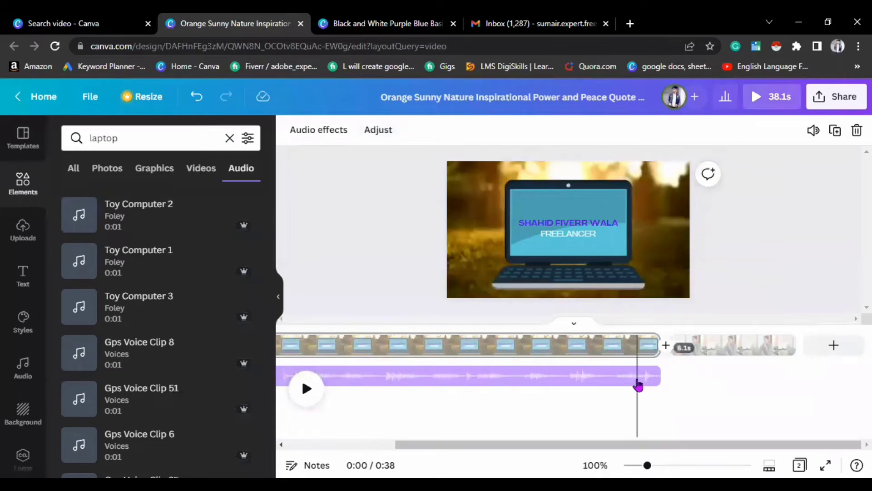
Extend the music track on the timeline so it runs to the end of the second page
left_click(640, 385)
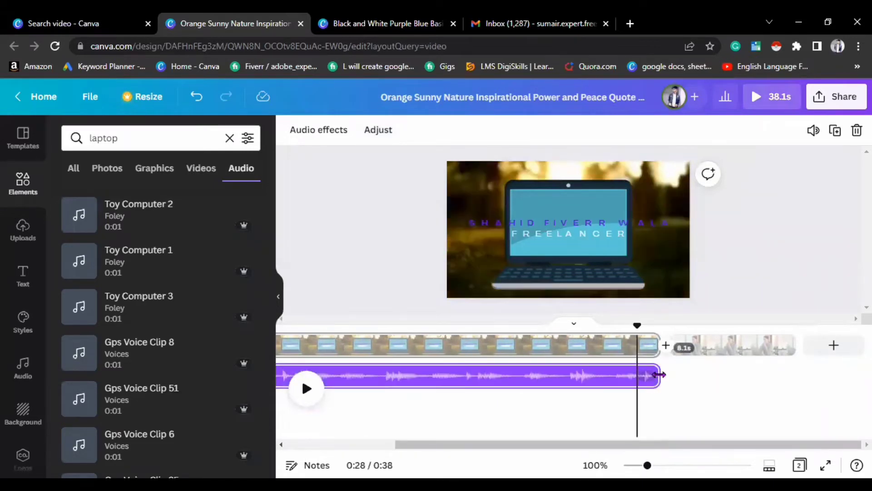
left_click_drag(658, 374, 849, 379)
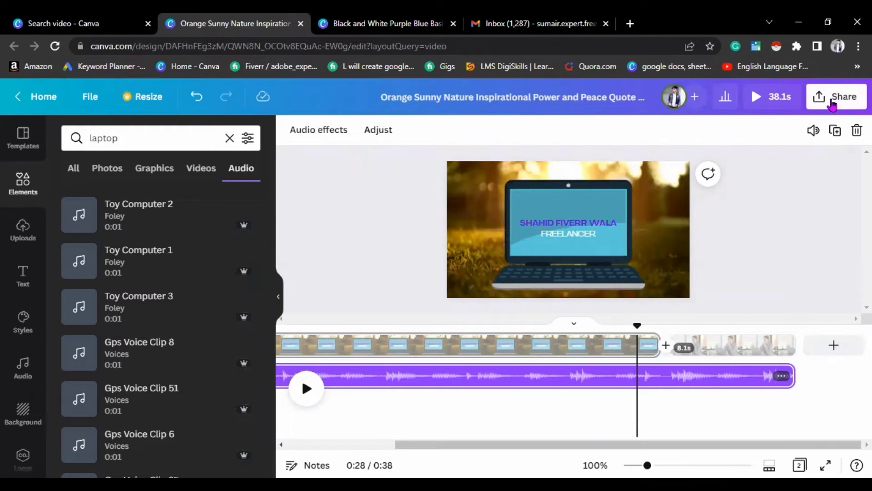
Download all pages of the design as an MP4 video and dismiss the download progress window
left_click(833, 104)
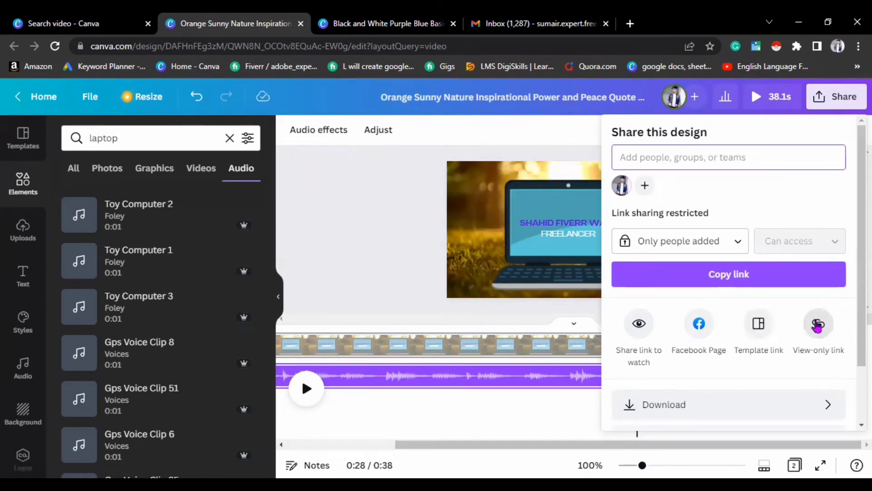
scroll(734, 296, "down", 2)
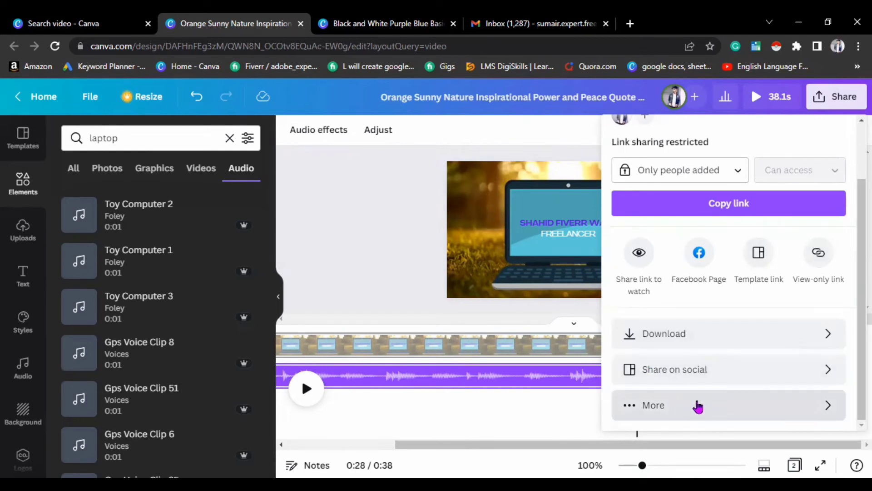
left_click(703, 339)
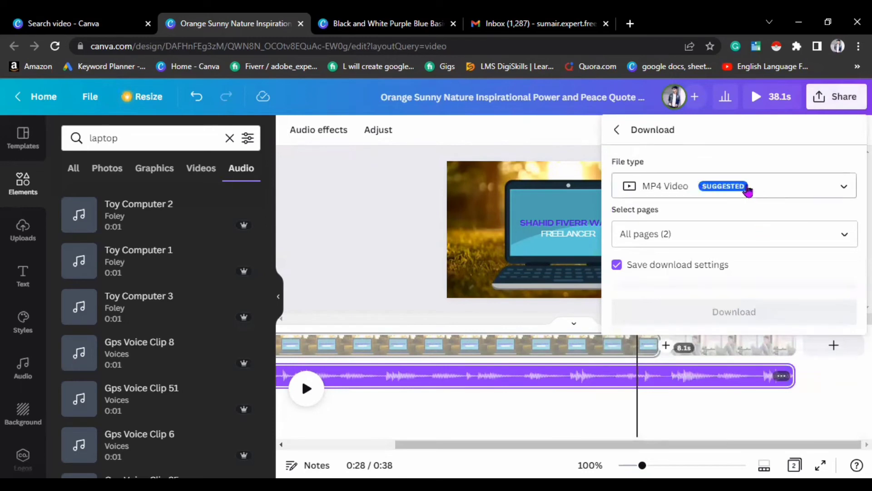
left_click(738, 187)
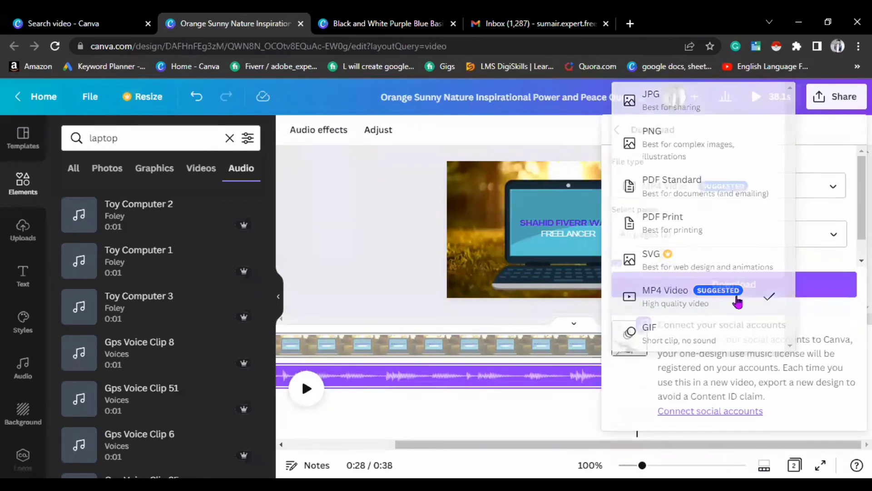
left_click(723, 290)
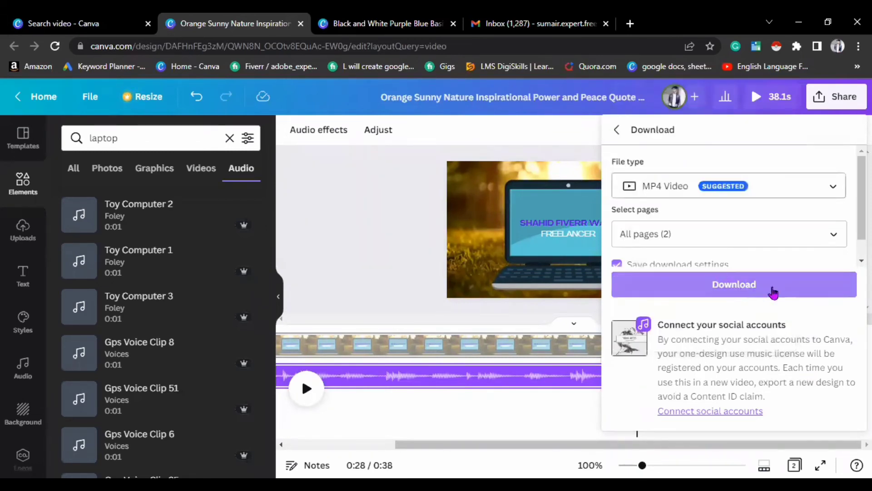
left_click(772, 288)
left_click(775, 291)
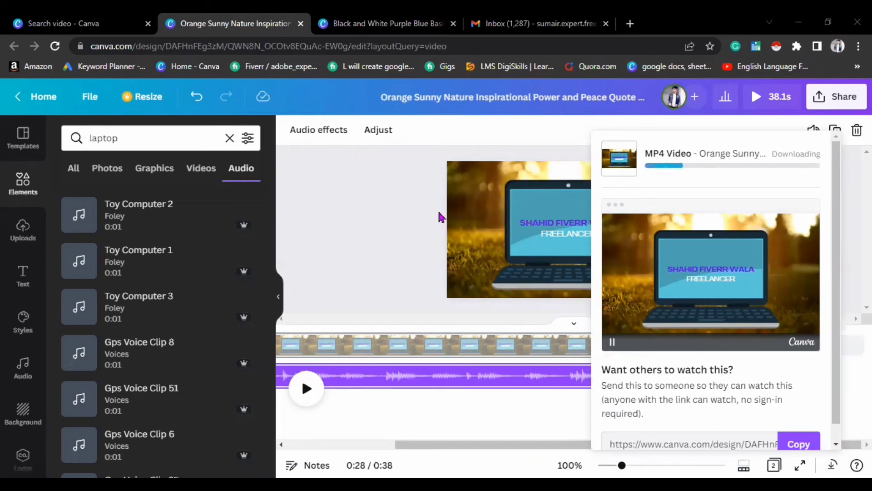
left_click(523, 243)
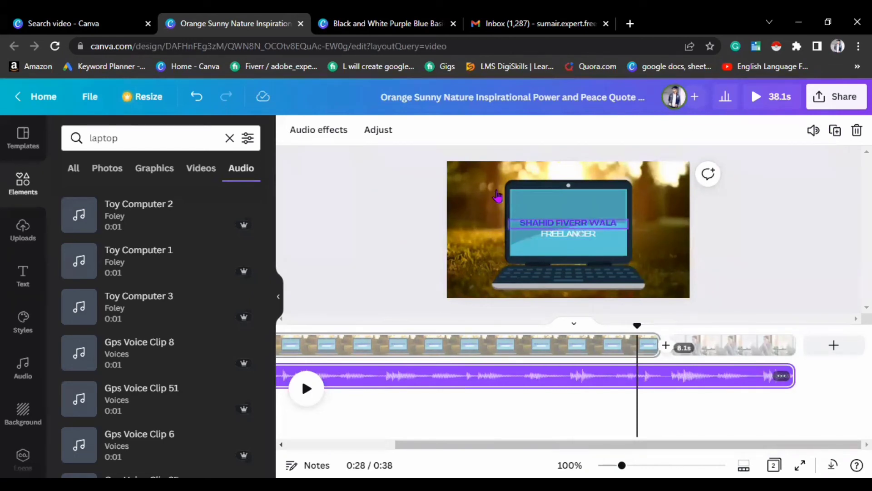
Select the upper text line on the laptop screen and show its additional formatting options
left_click(594, 224)
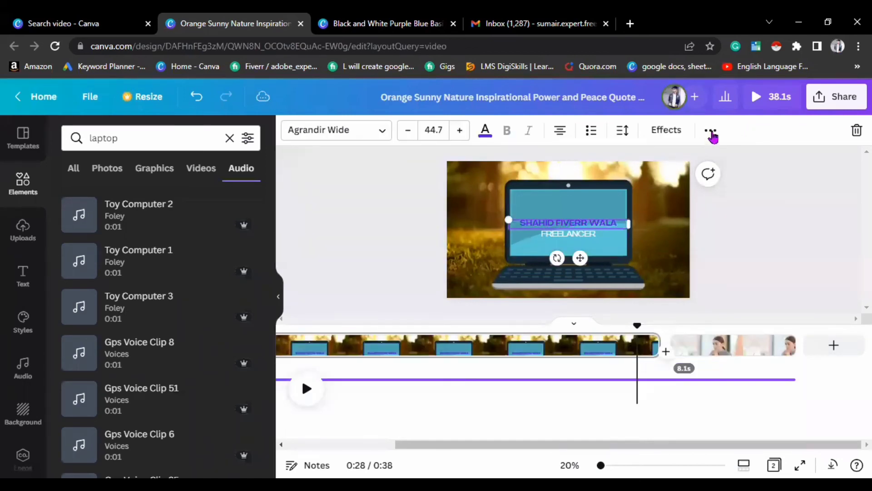
left_click(711, 132)
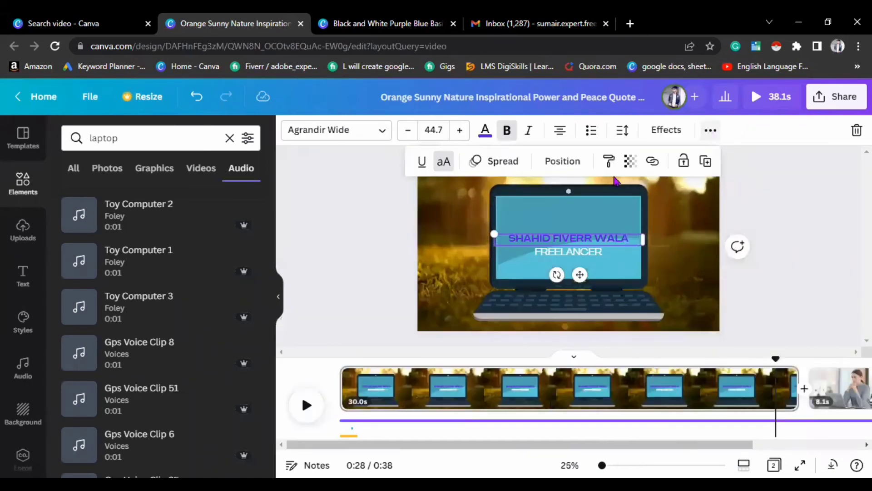